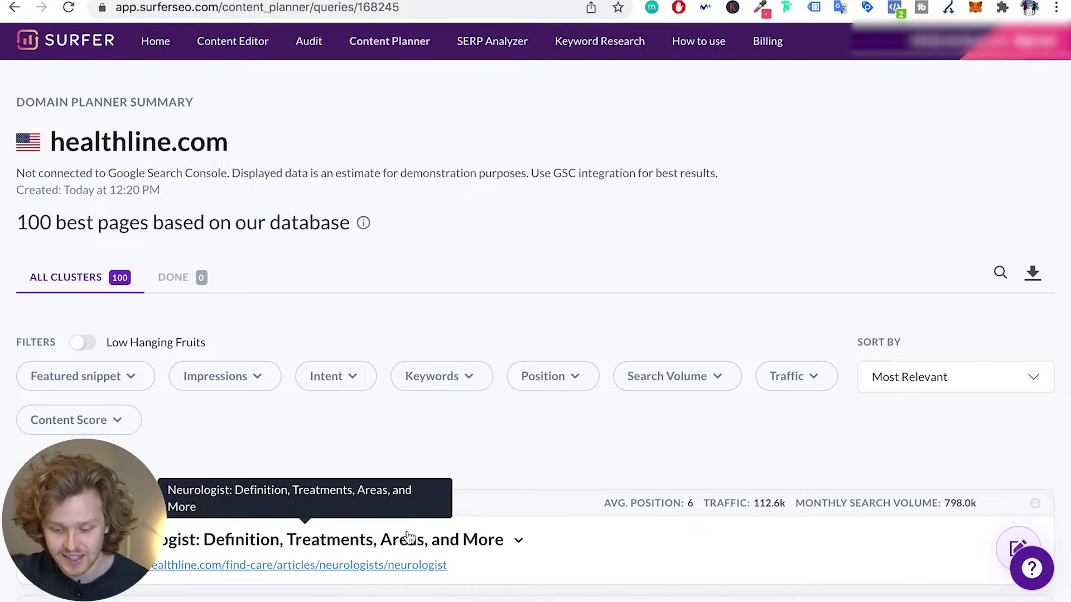
- Highlight the '100 best pages' heading text, then clear the selection
scroll(434, 289, "down", 1)
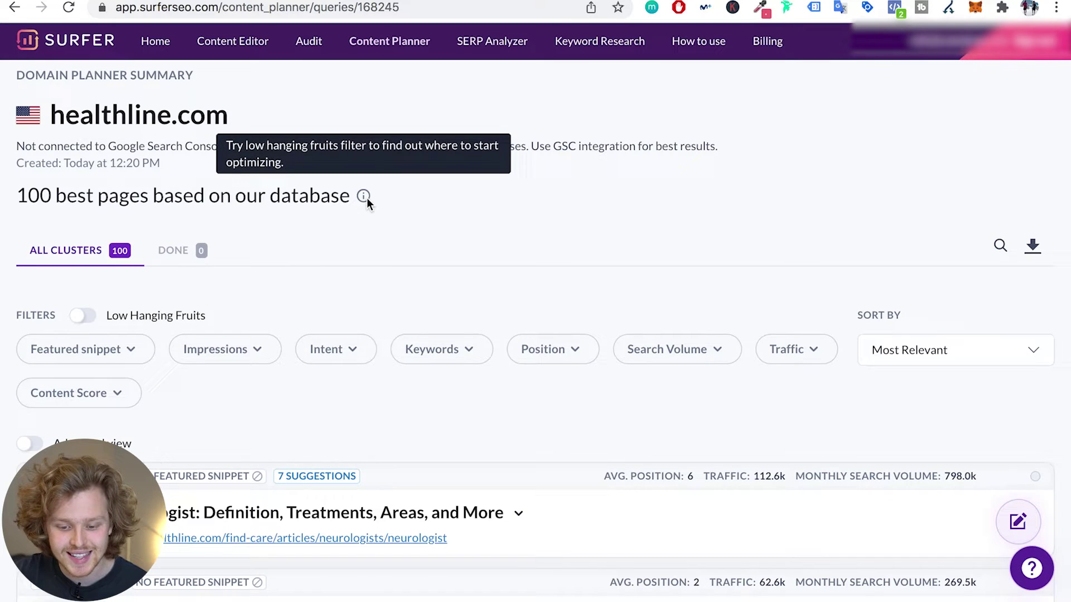
left_click_drag(16, 197, 310, 192)
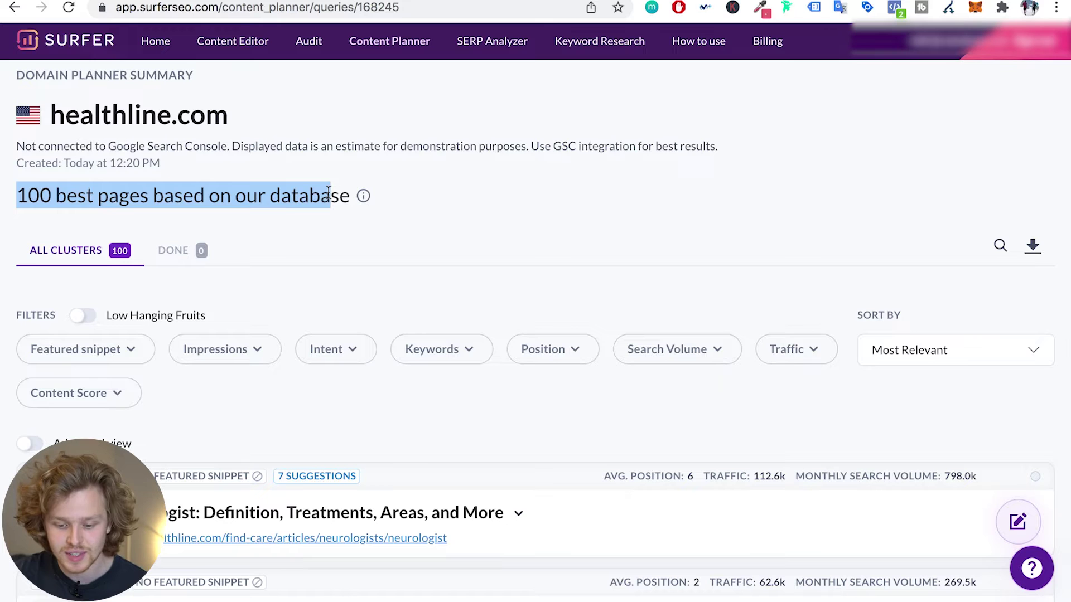
scroll(429, 144, "down", 1)
left_click(429, 144)
scroll(429, 144, "down", 7)
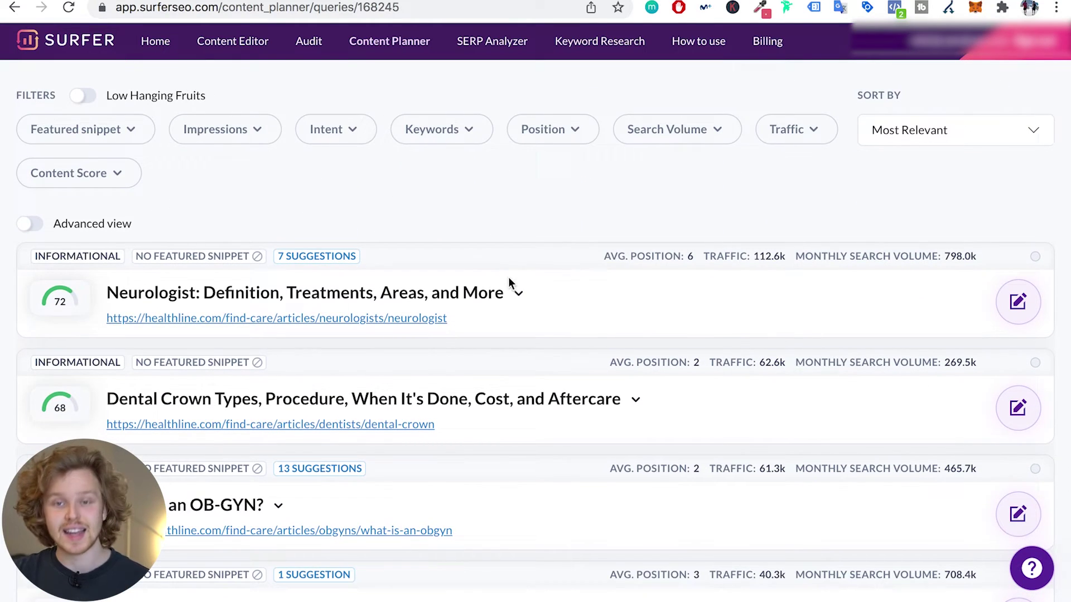
- Expand the Neurologist cluster's keyword list and highlight the keyword 'neurologist meaning'
left_click(511, 302)
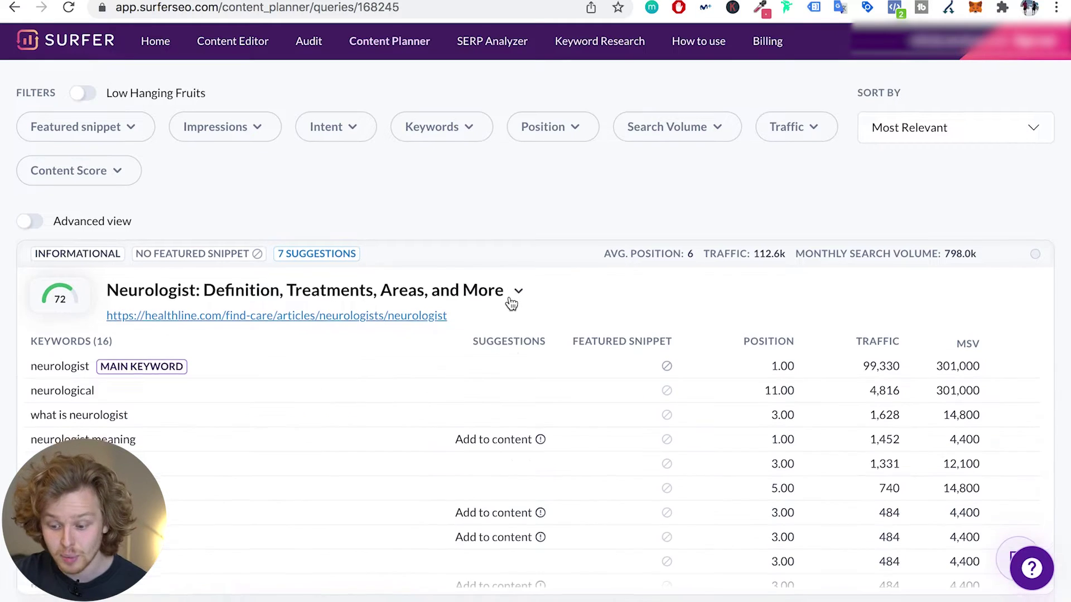
scroll(510, 301, "down", 2)
scroll(41, 364, "down", 1)
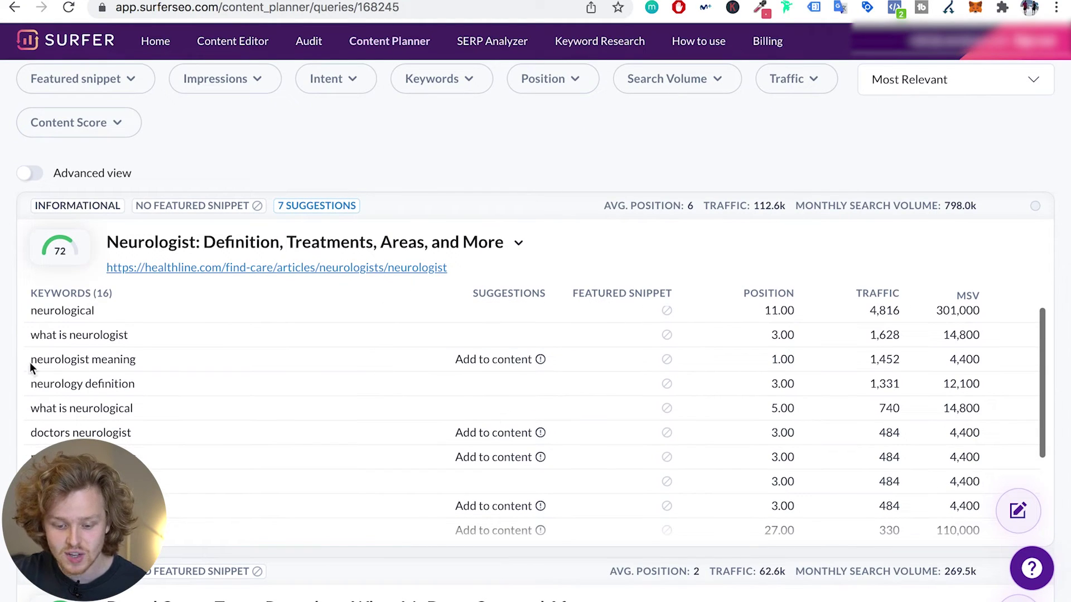
left_click_drag(29, 363, 140, 359)
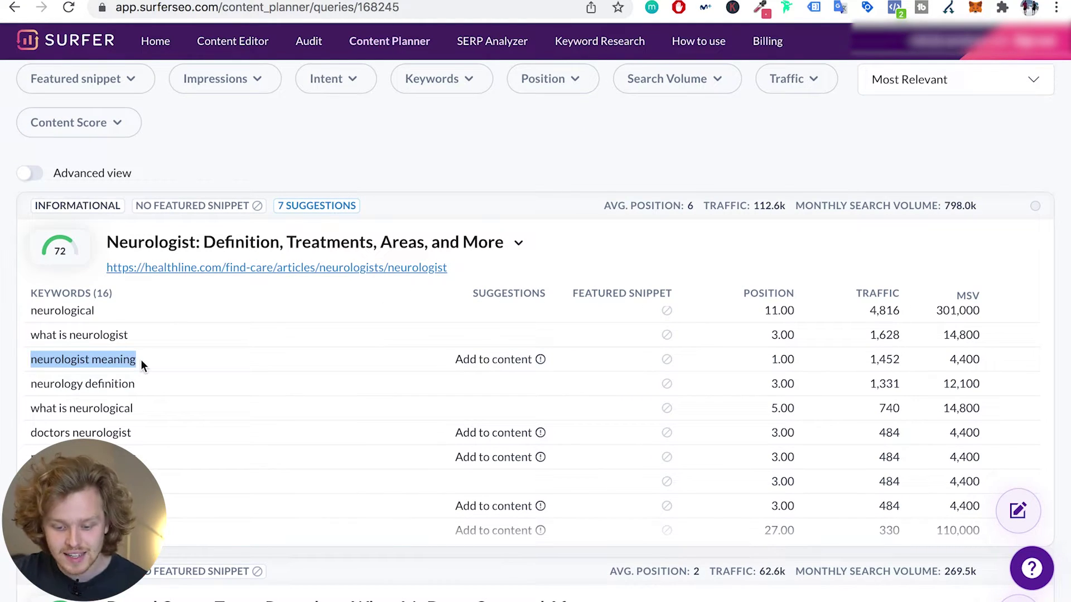
scroll(141, 359, "up", 1)
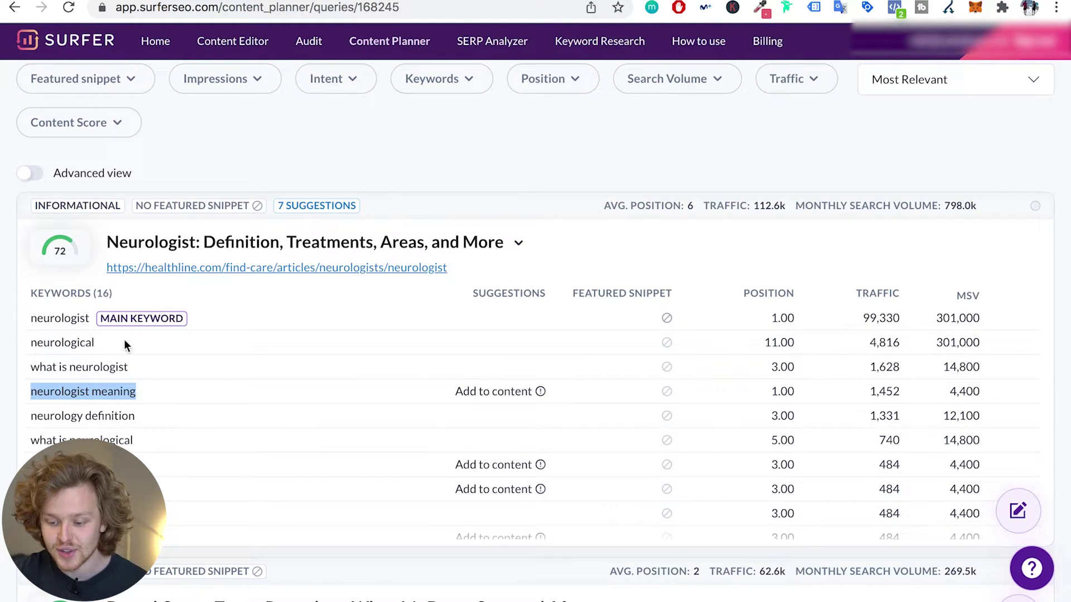
scroll(493, 360, "down", 1)
mouse_move(493, 357)
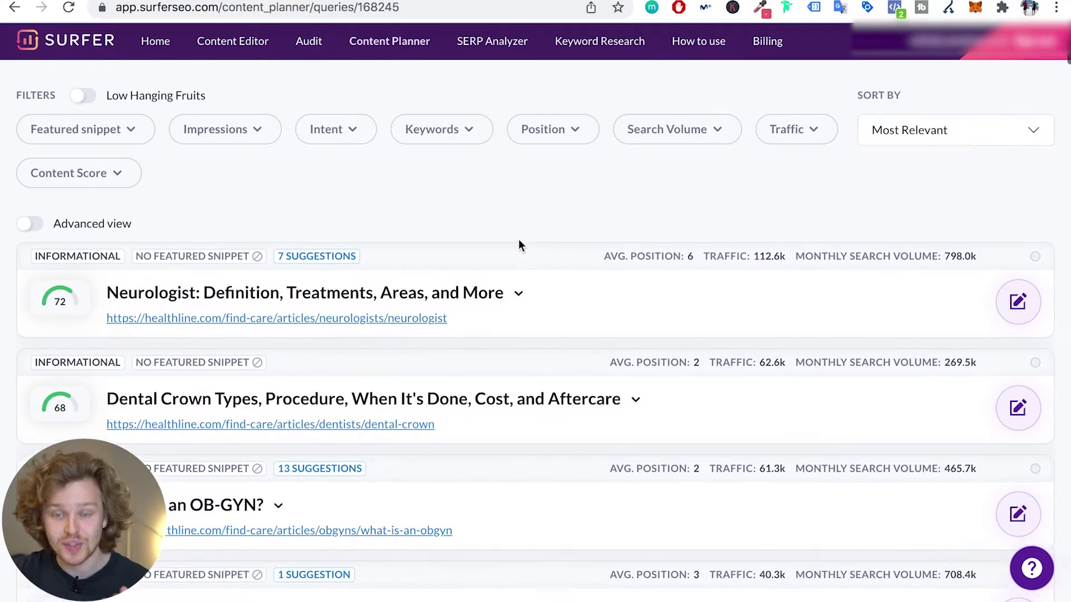
- Turn on the Low Hanging Fruits filter for positions 10–20
scroll(517, 241, "down", 1)
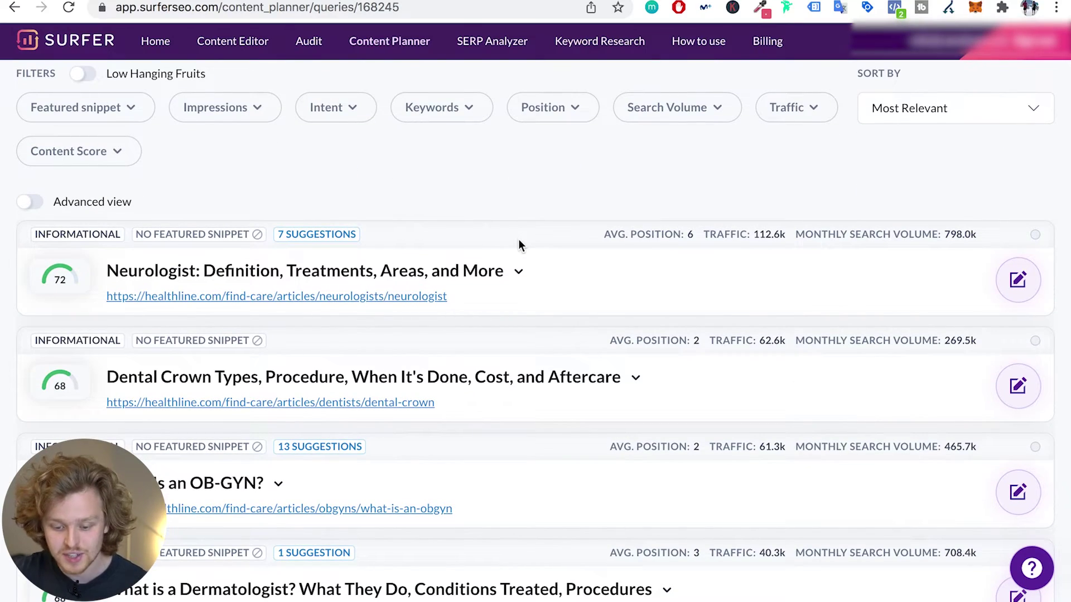
scroll(519, 244, "down", 2)
scroll(519, 244, "up", 3)
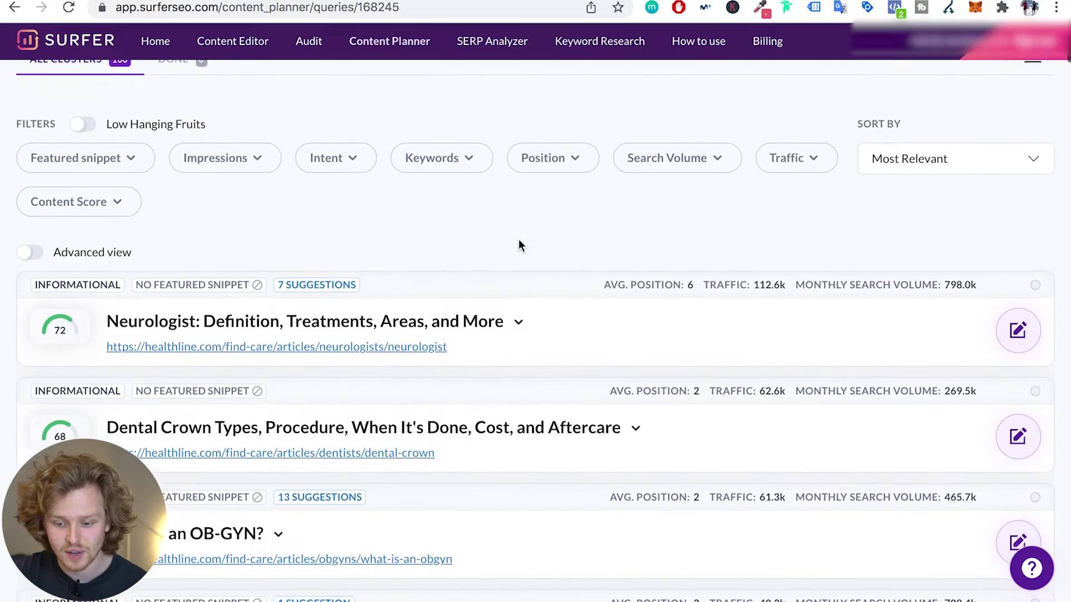
scroll(519, 244, "up", 2)
left_click(114, 189)
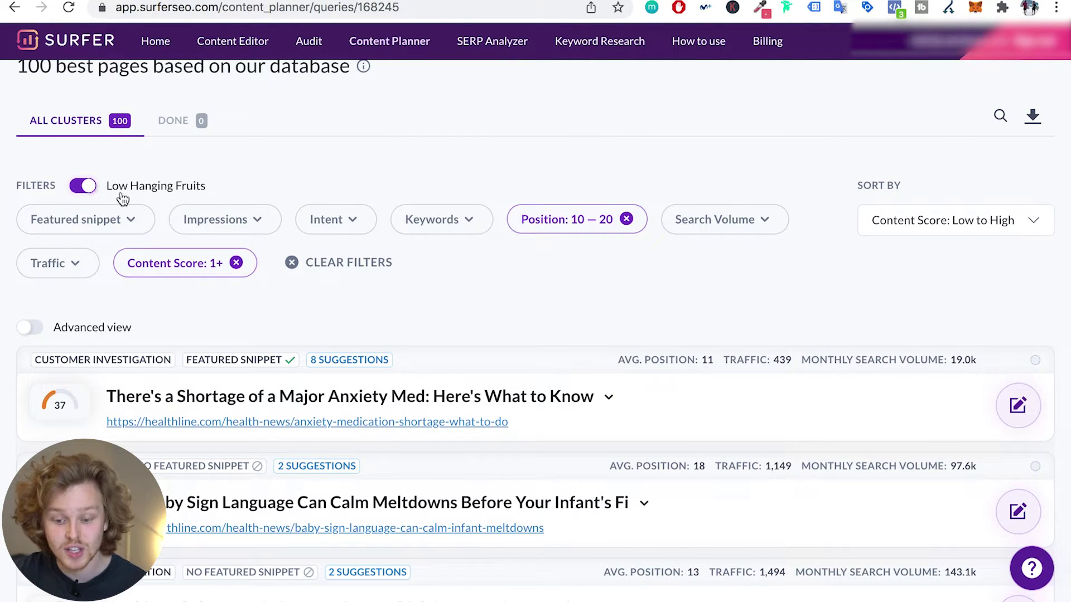
- Expand and collapse the anxiety med cluster's keyword list twice
scroll(208, 179, "down", 2)
left_click(592, 296)
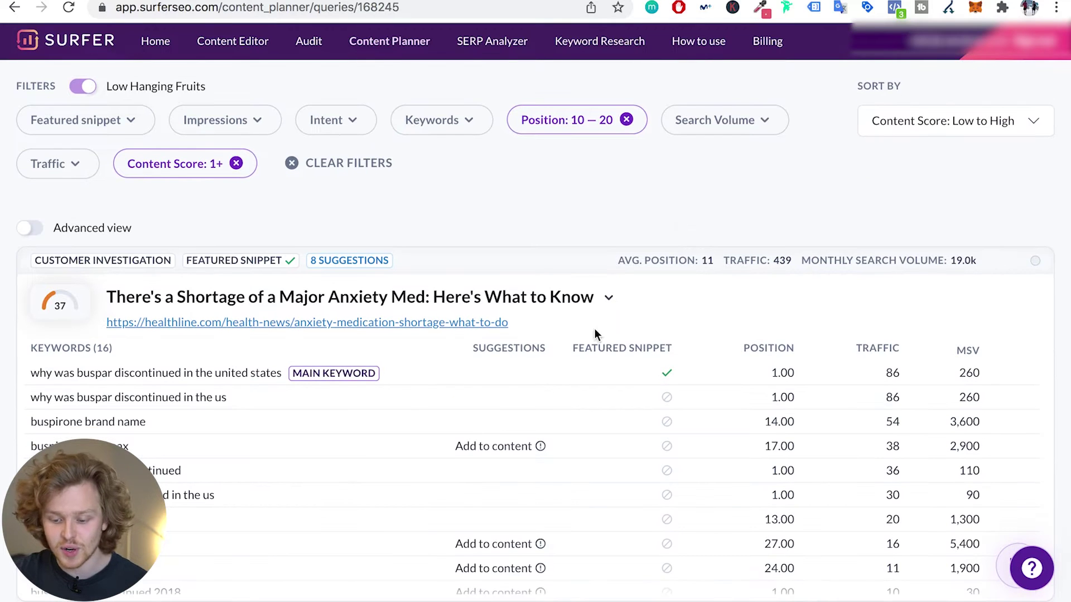
left_click(593, 295)
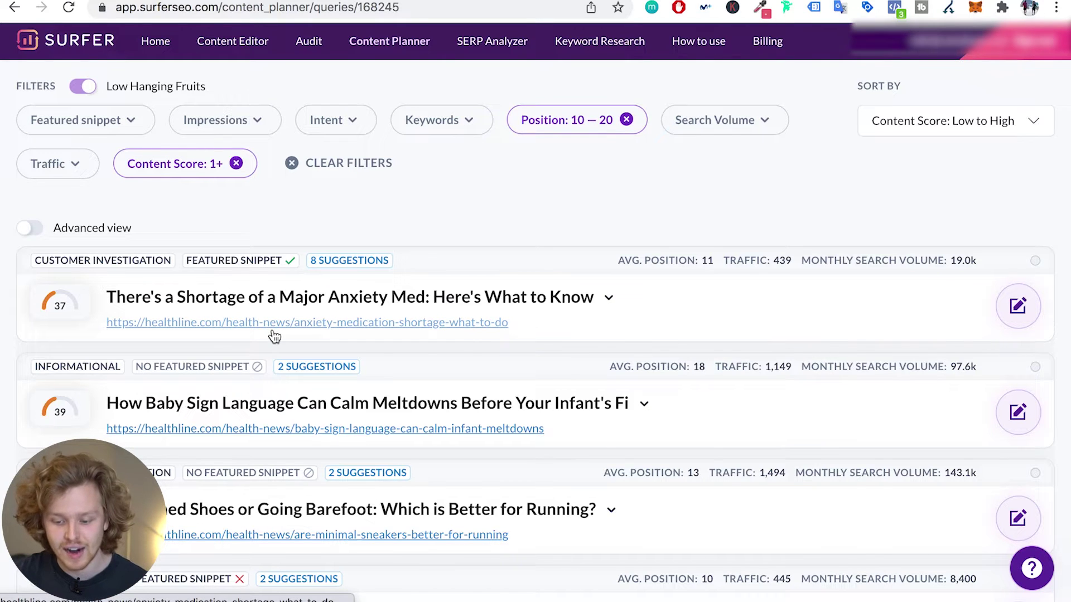
scroll(273, 334, "down", 1)
left_click(607, 254)
scroll(401, 466, "down", 1)
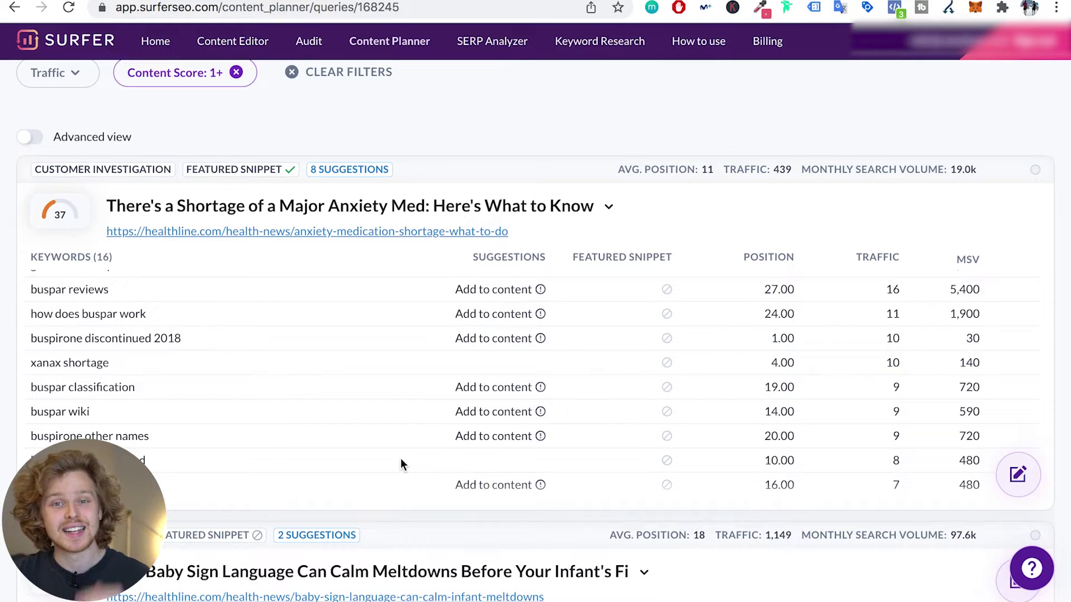
scroll(401, 465, "up", 5)
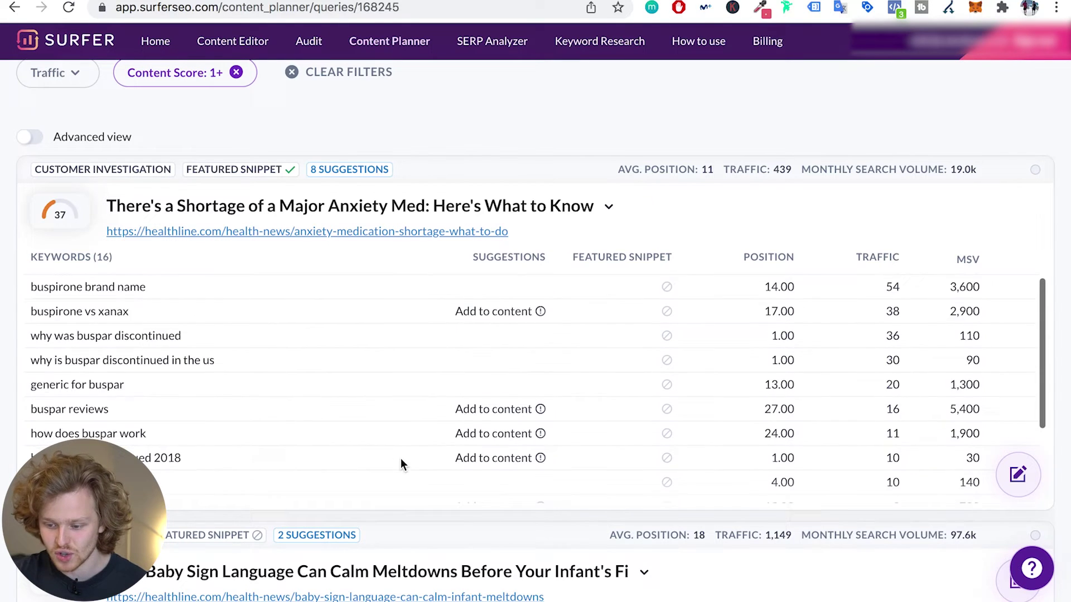
left_click(597, 211)
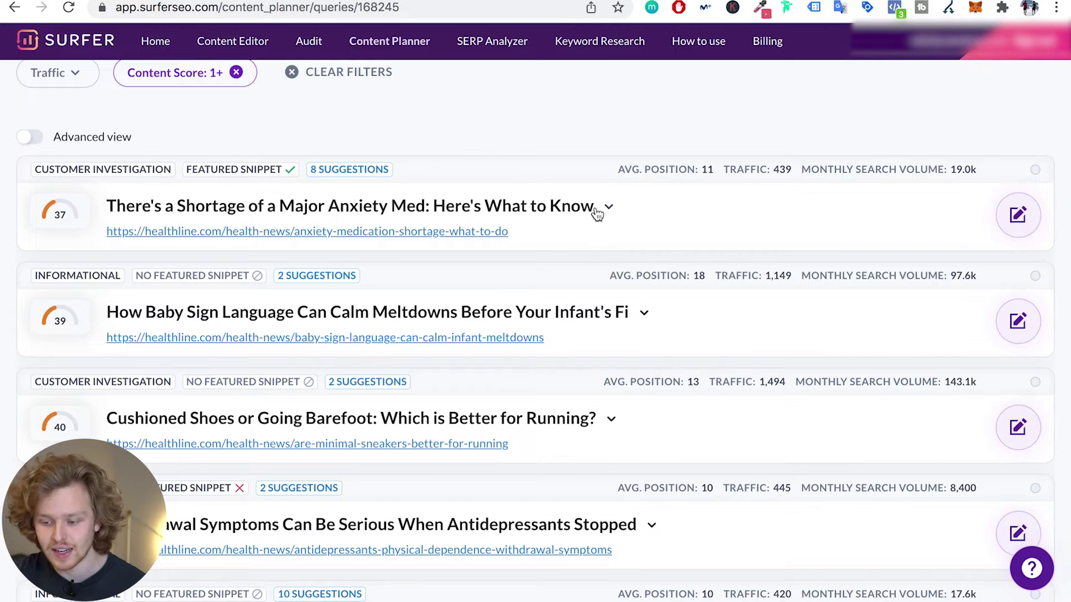
scroll(596, 212, "up", 6)
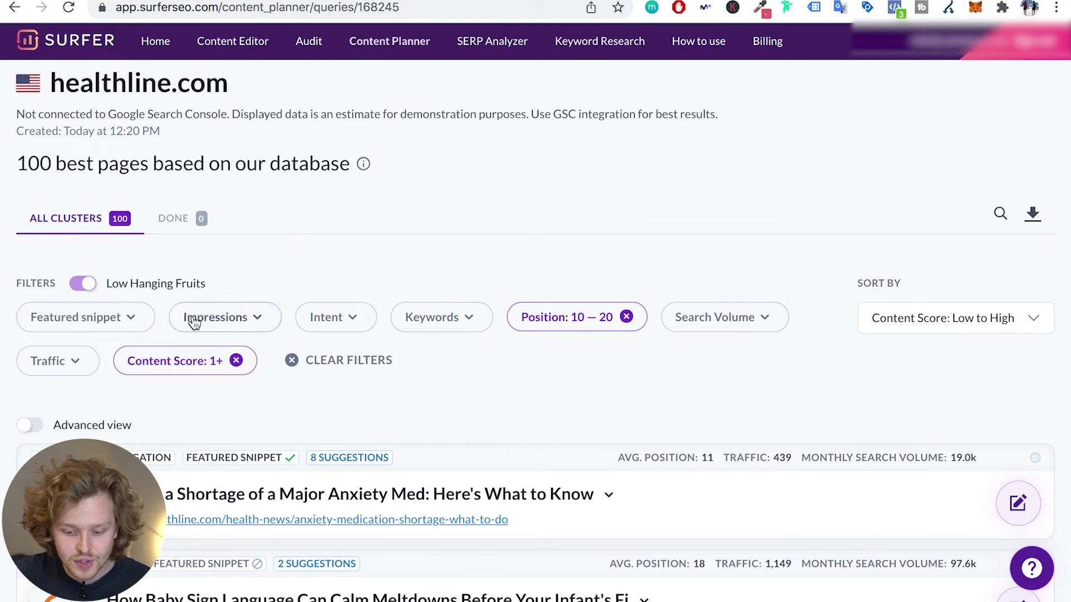
- Open the Featured snippet filter dropdown to view its choices
left_click(134, 322)
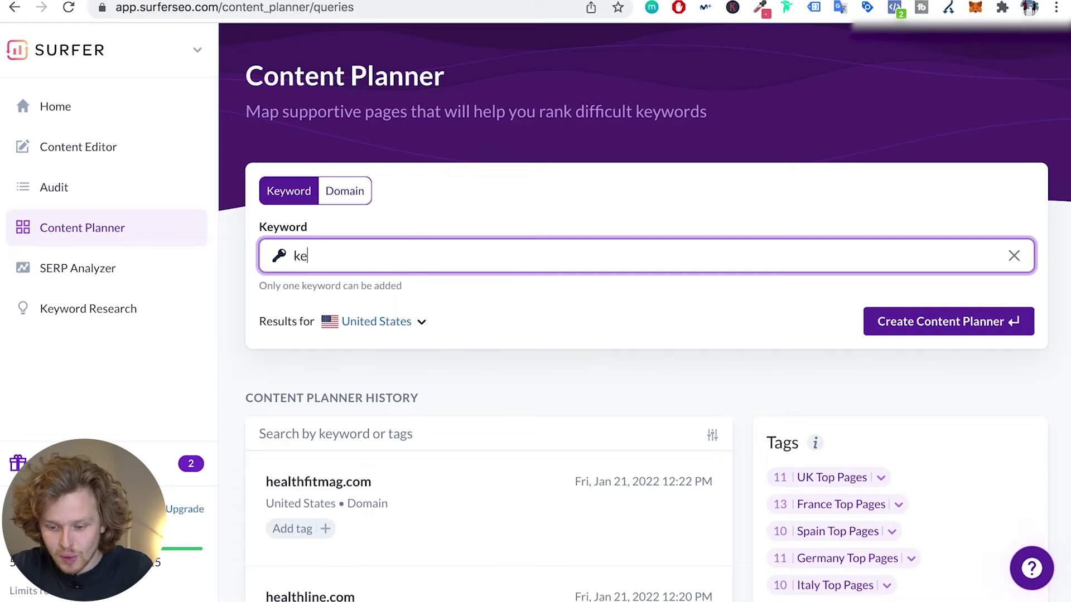
- Complete the keyword 'keto pie' in the Keyword field
type("to pie")
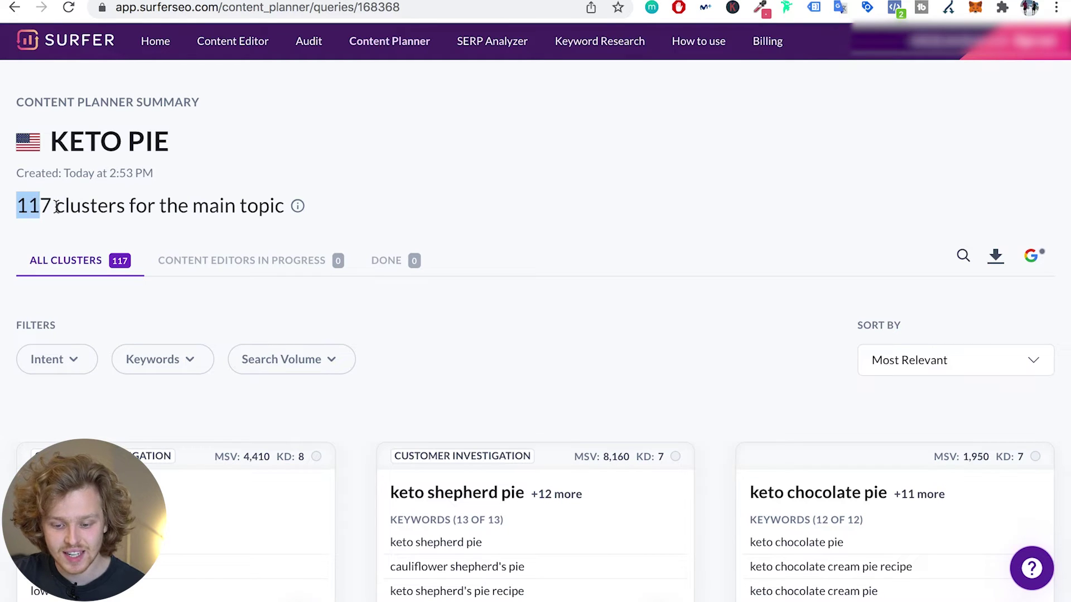
left_click_drag(57, 207, 144, 207)
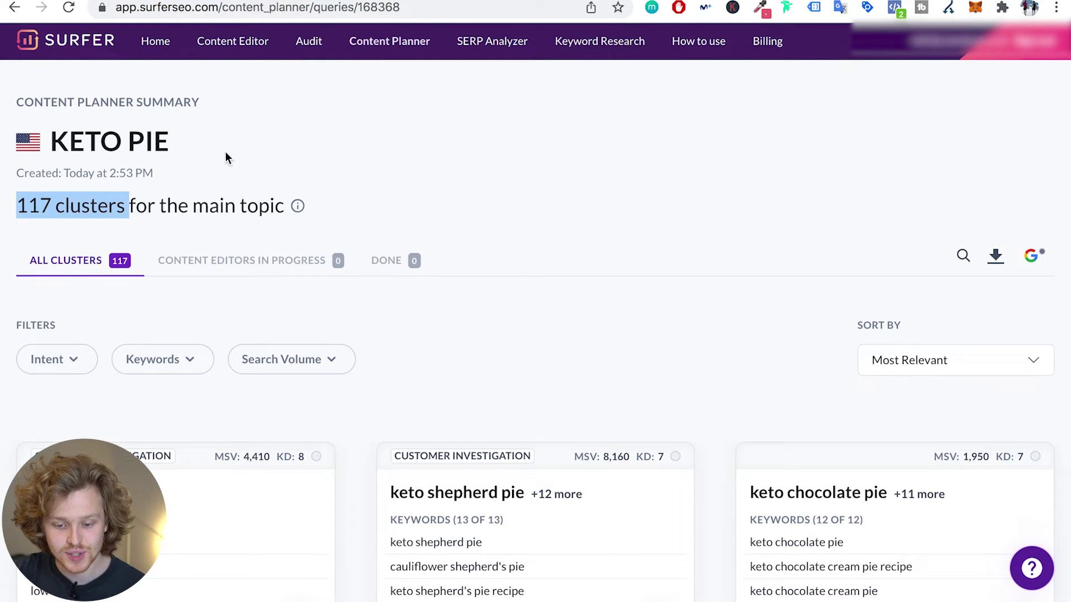
left_click_drag(226, 152, 50, 142)
left_click(57, 141)
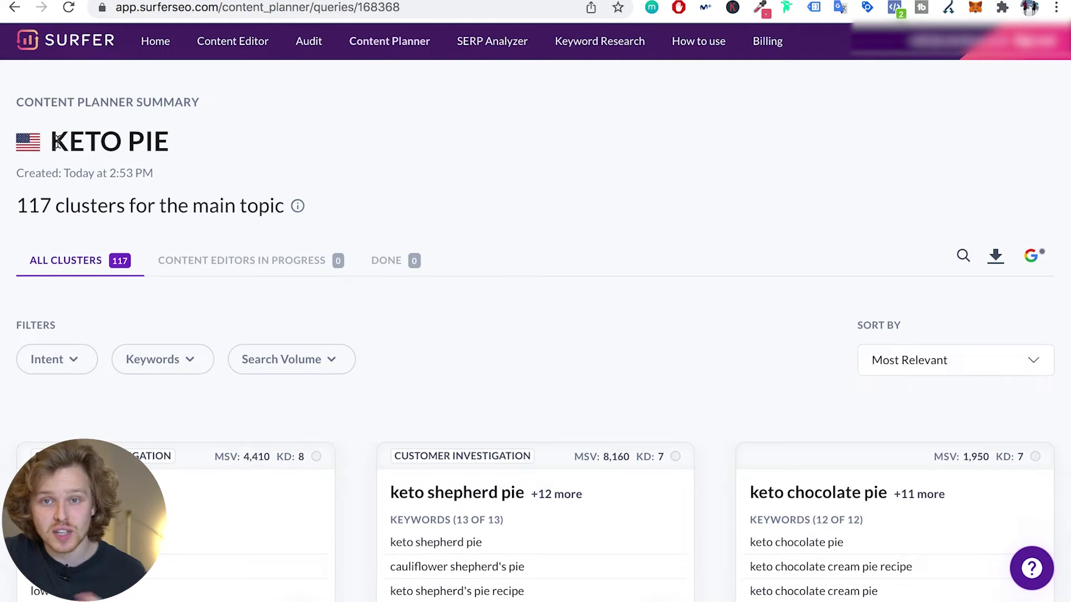
scroll(58, 141, "down", 5)
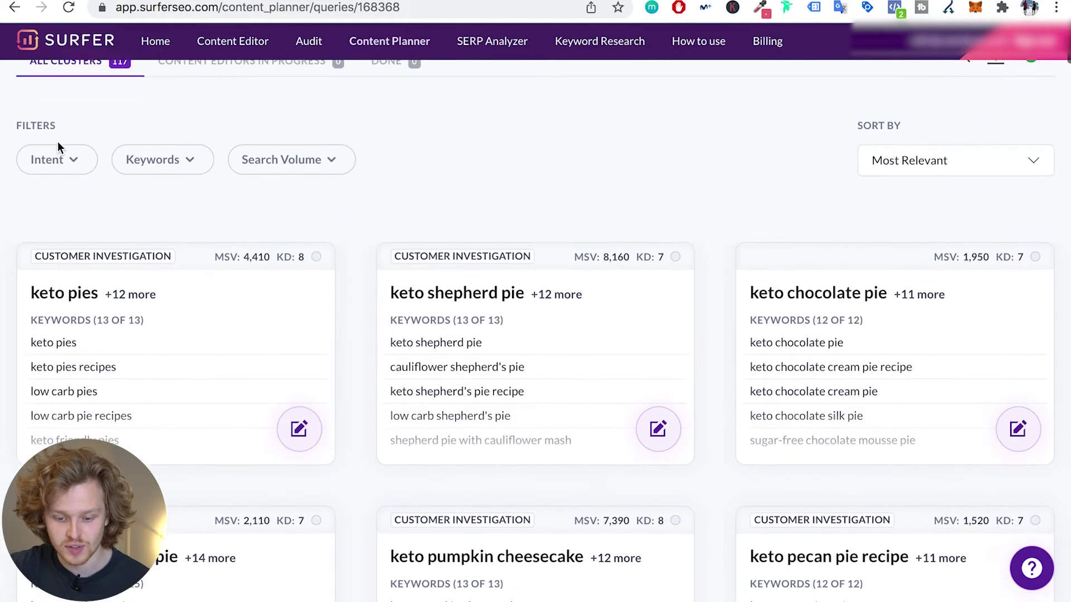
mouse_move(148, 284)
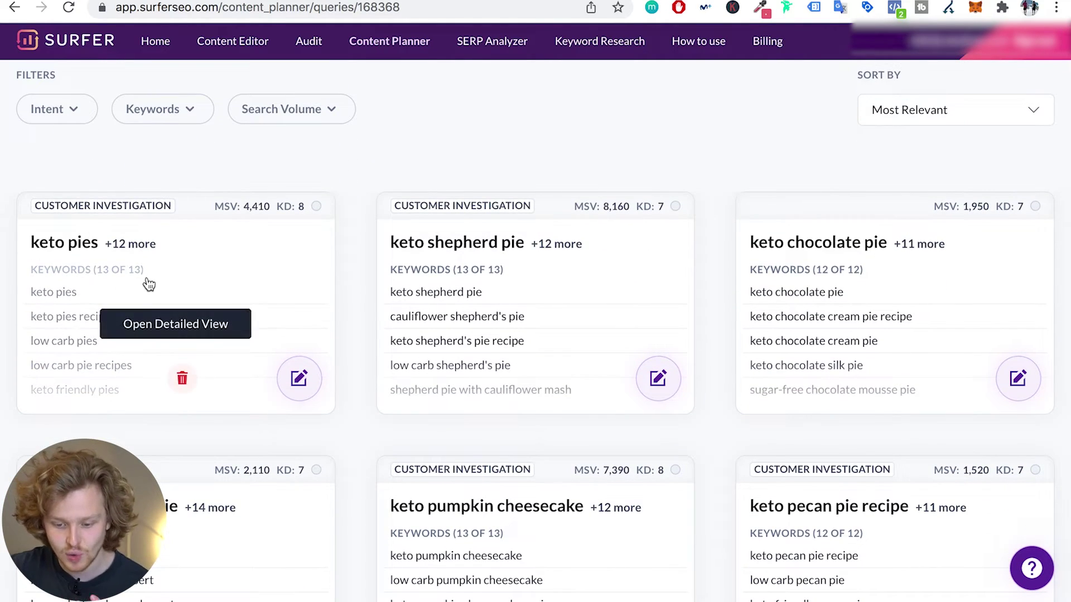
mouse_move(234, 204)
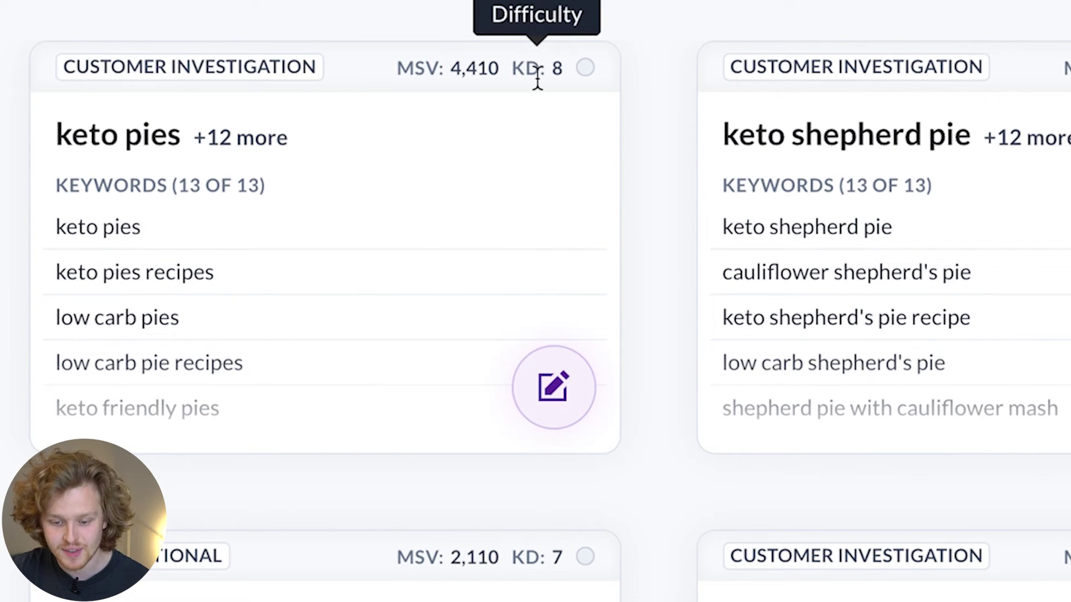
mouse_move(217, 77)
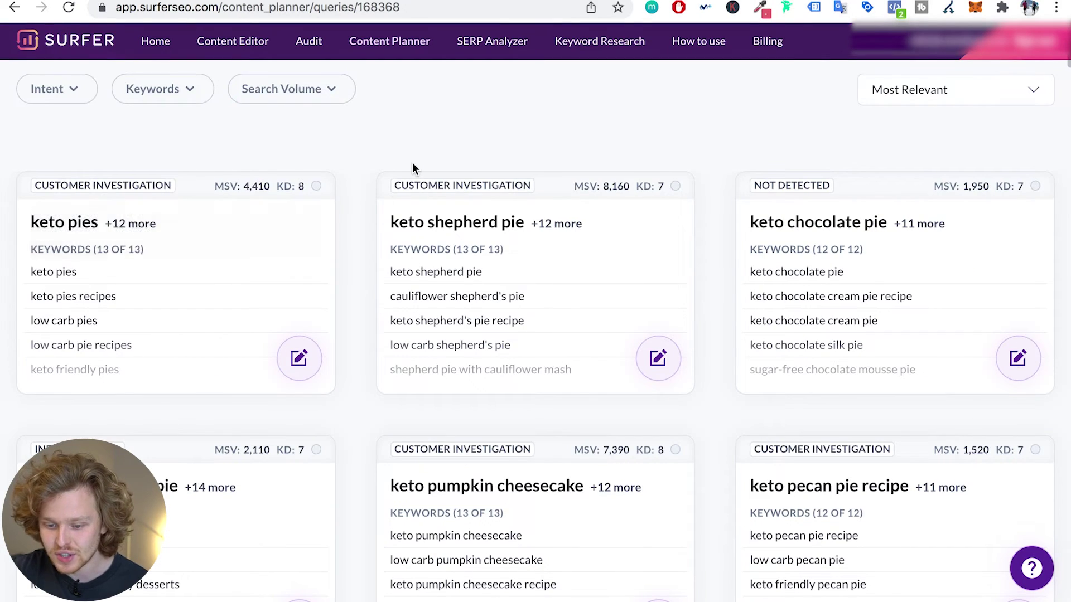
scroll(762, 42, "down", 1)
scroll(413, 162, "up", 1)
scroll(413, 162, "down", 3)
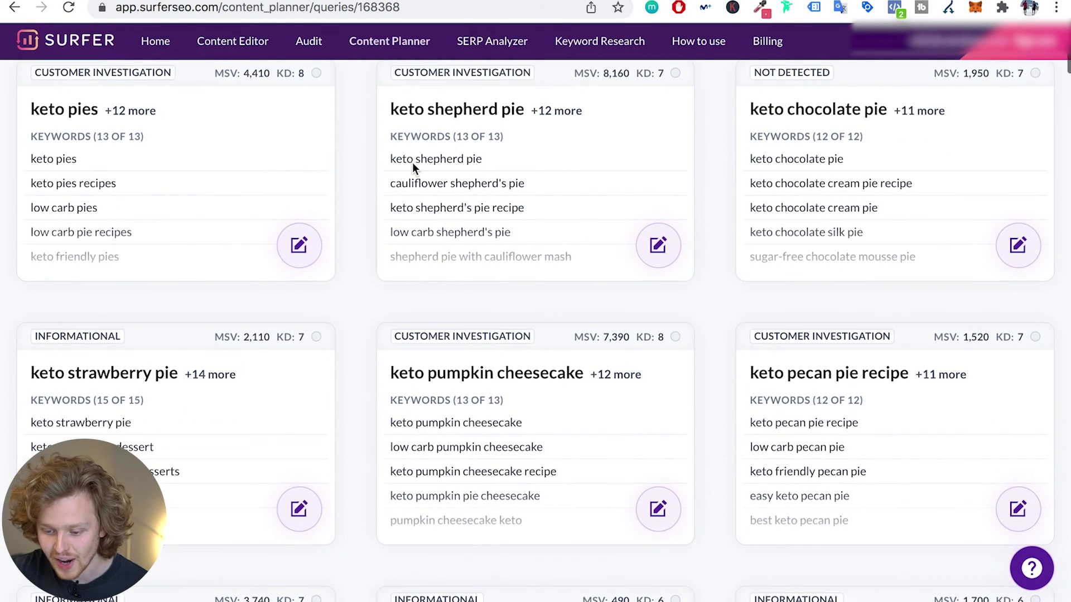
scroll(413, 167, "down", 5)
scroll(413, 168, "down", 6)
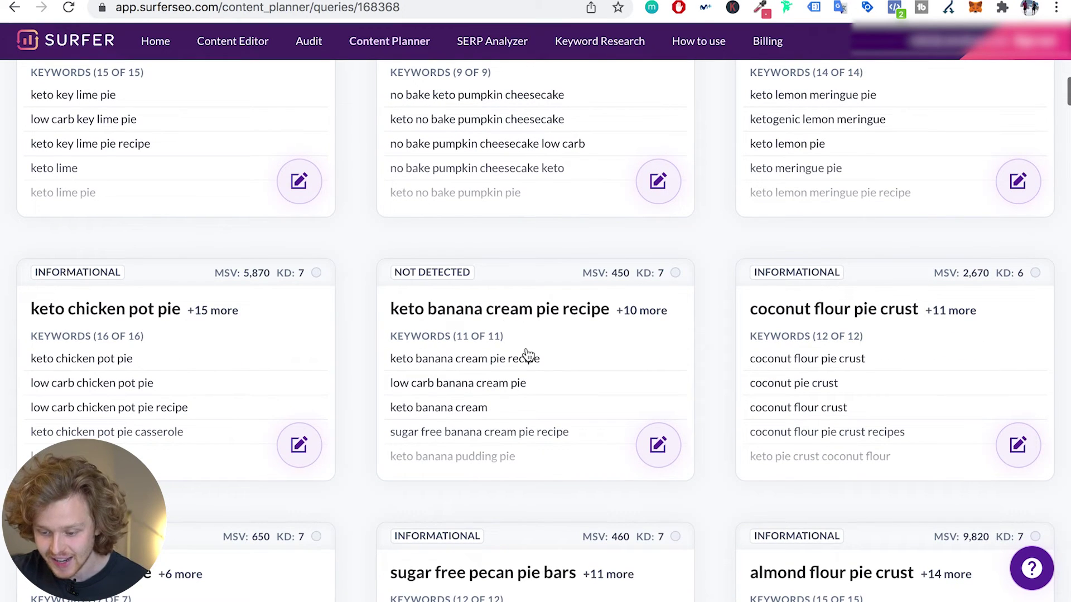
left_click(550, 363)
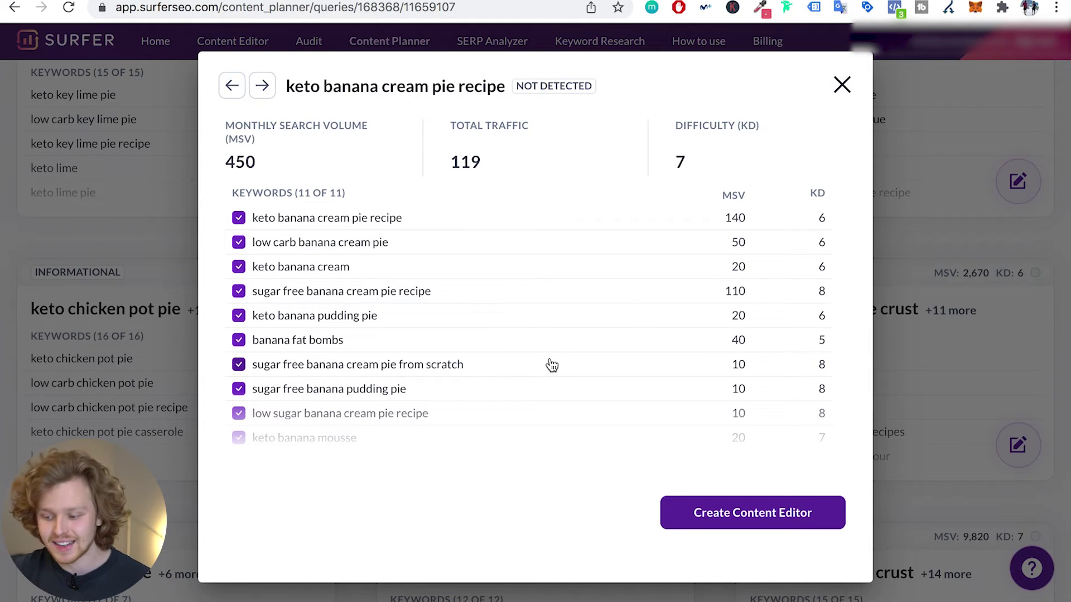
scroll(552, 365, "down", 2)
scroll(550, 364, "up", 2)
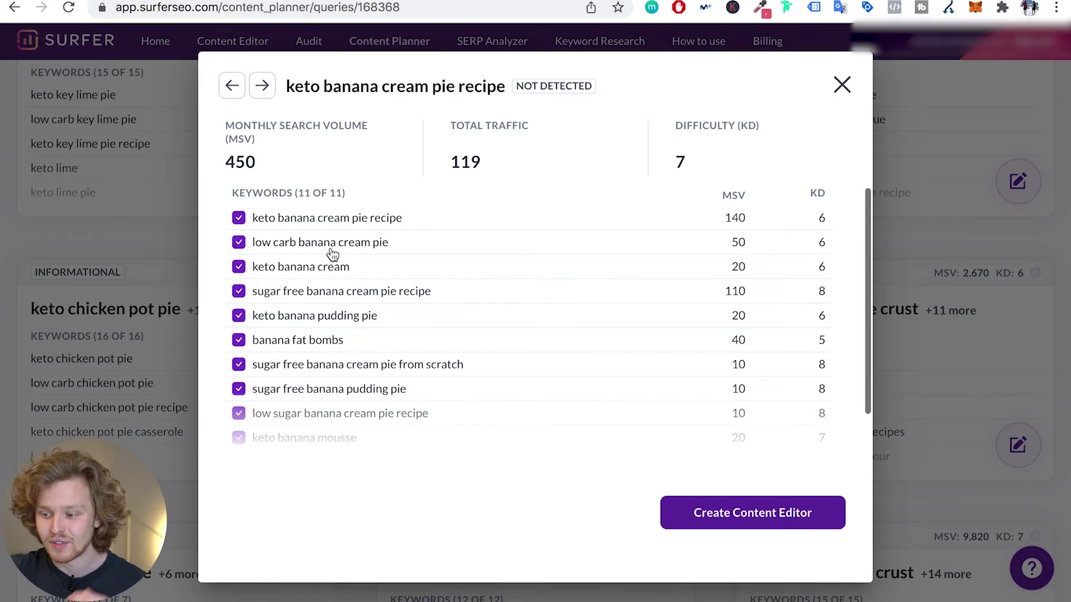
key("Escape")
scroll(330, 254, "up", 7)
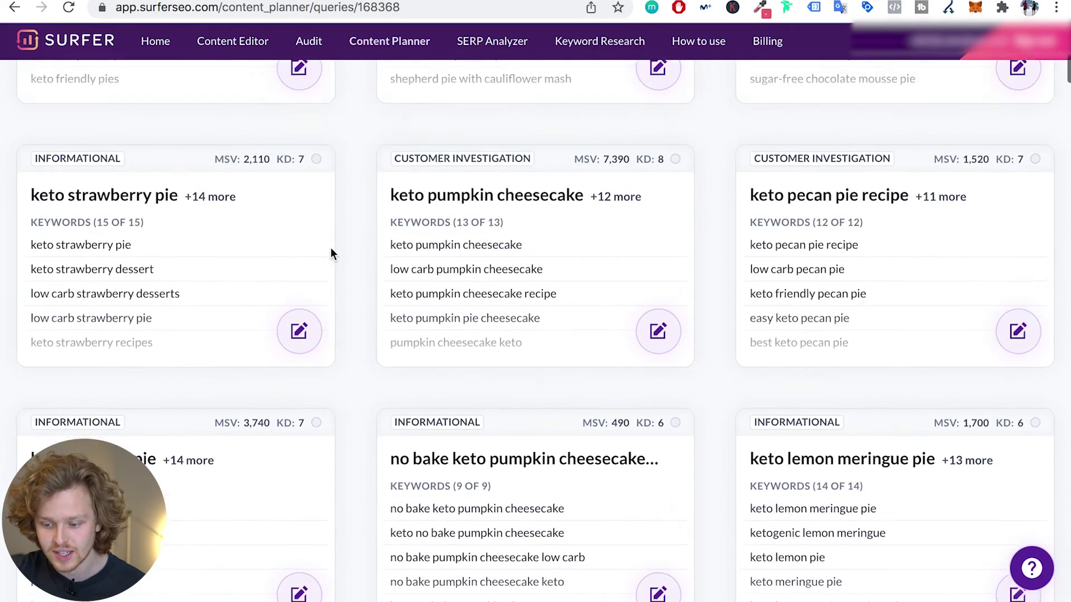
scroll(330, 254, "up", 5)
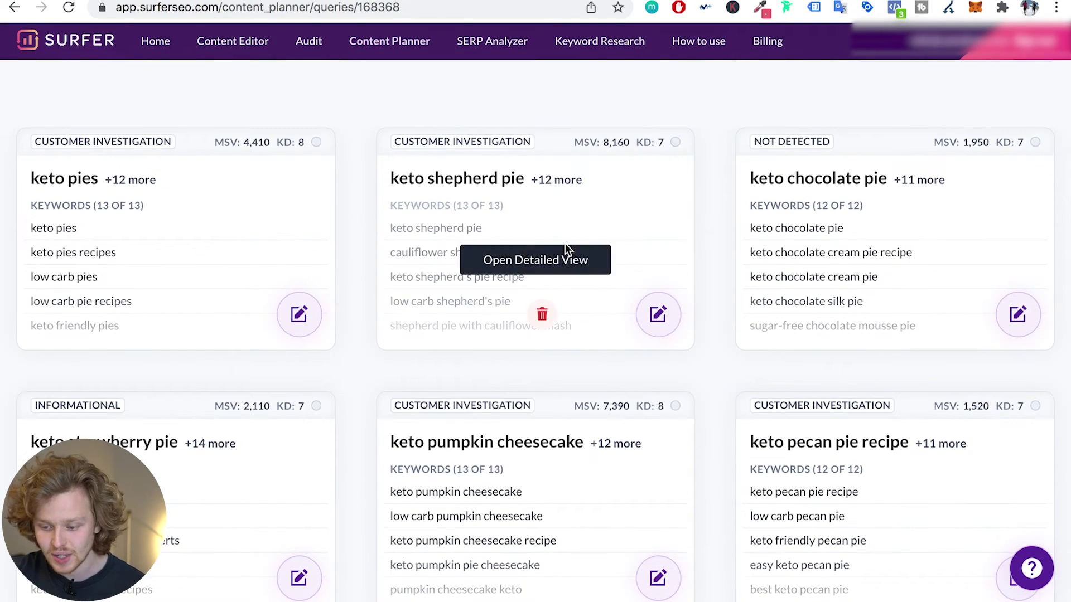
- Open the keto shepherd pie cluster's detailed view and review its contents
left_click(566, 249)
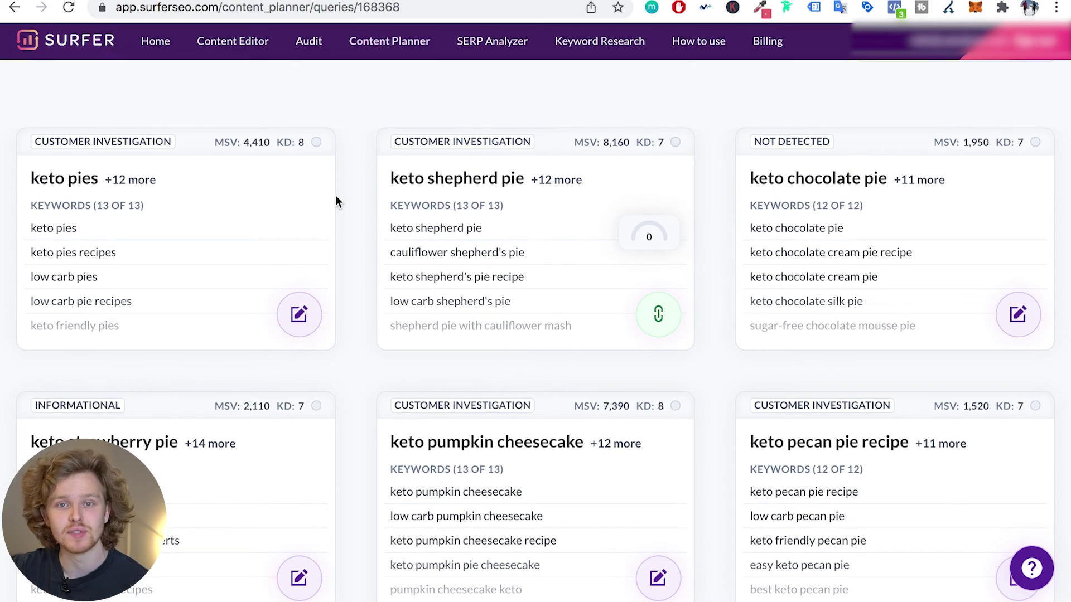
scroll(336, 196, "down", 6)
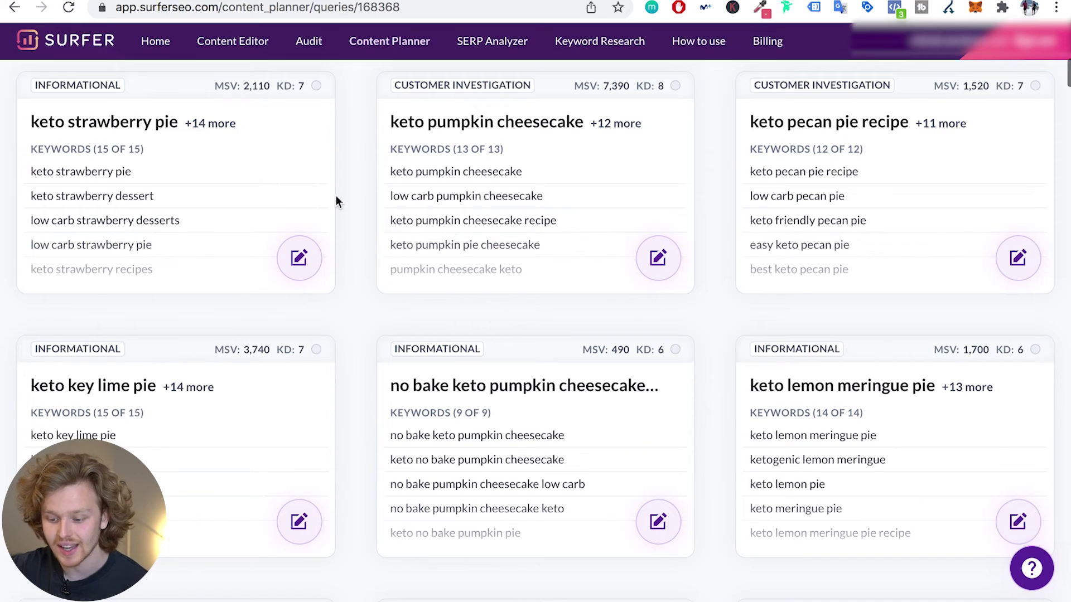
scroll(336, 195, "down", 2)
scroll(327, 156, "up", 7)
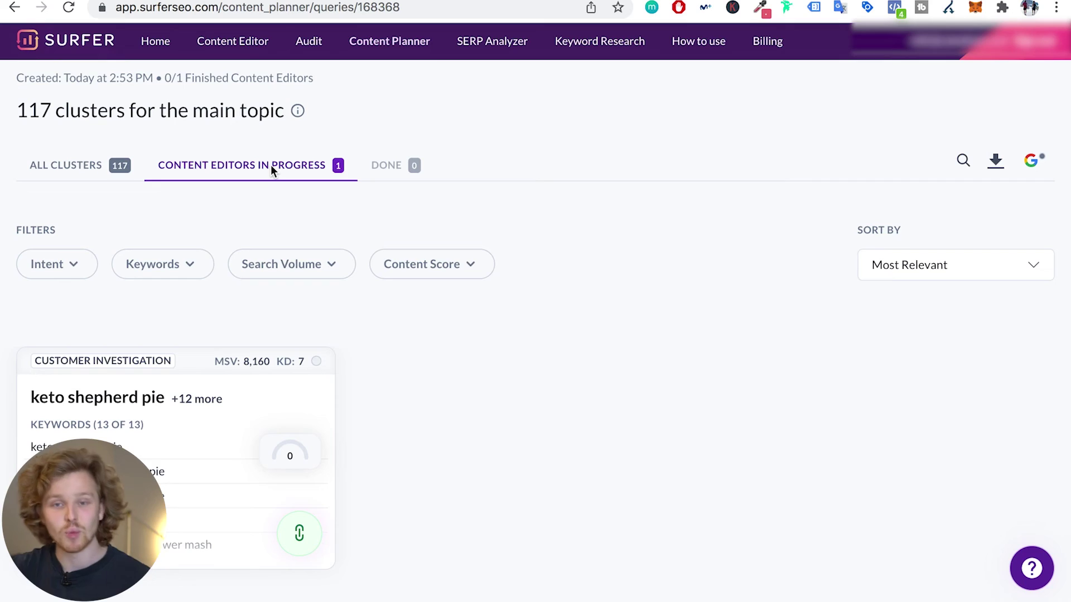
- Scroll down to the keto shepherd pie cluster in the in-progress list
scroll(271, 170, "down", 1)
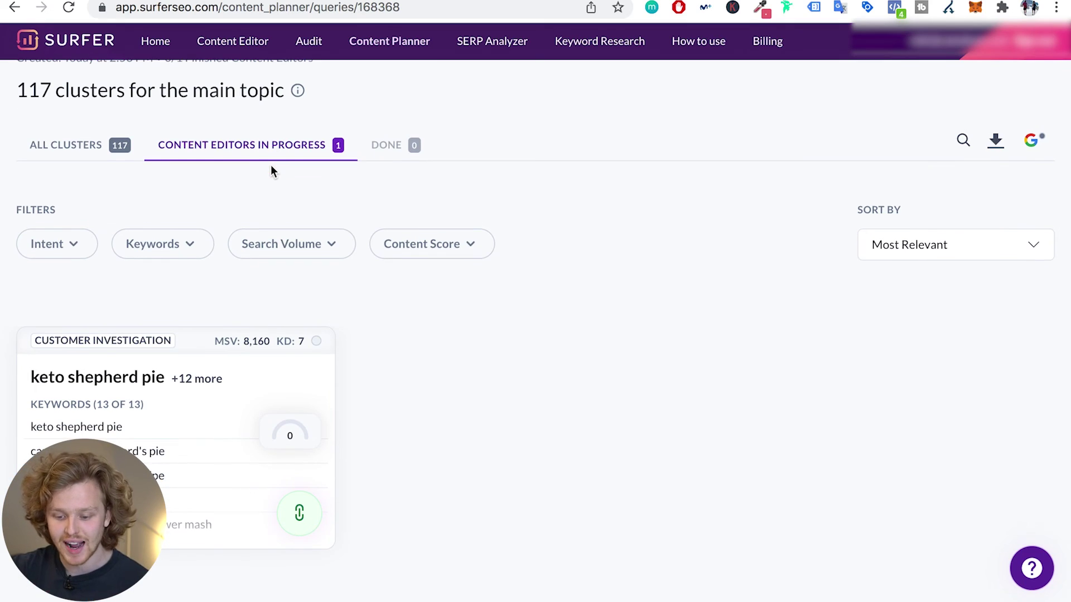